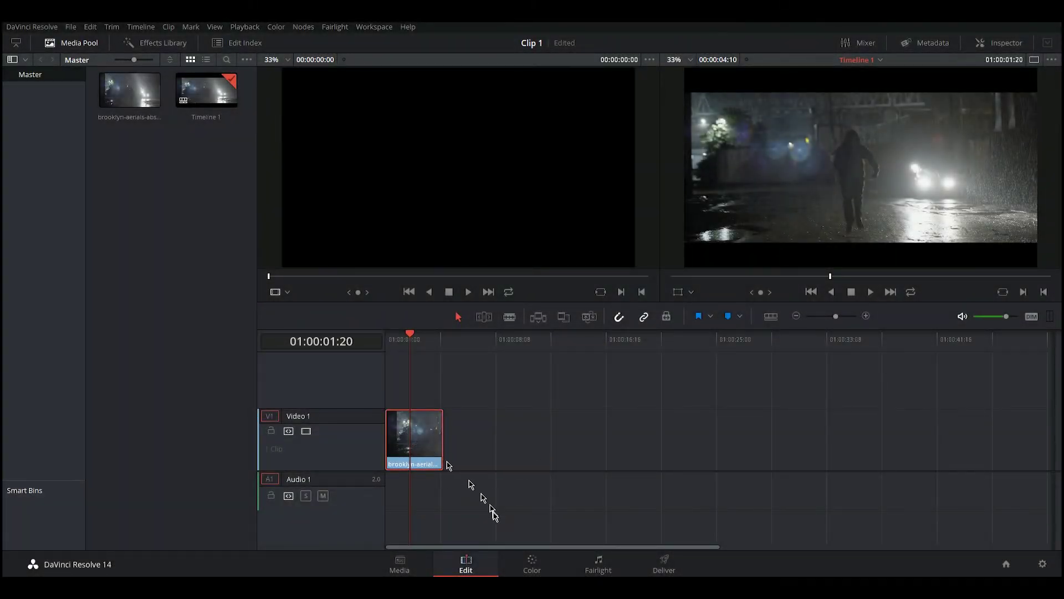
Switch from the Edit page to the Color page to grade the rainy street clip
click(530, 569)
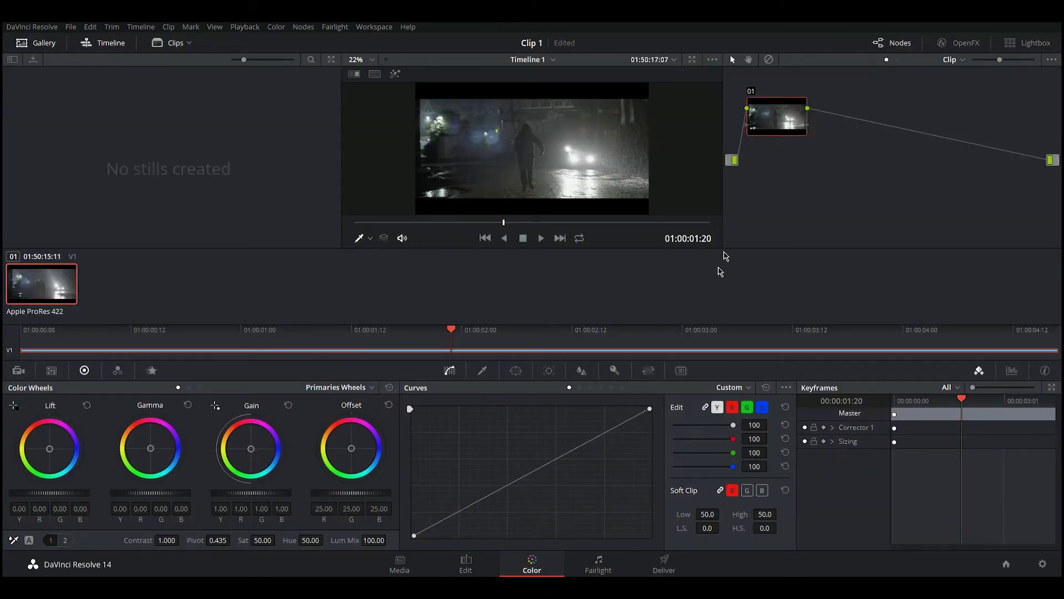
right_click(785, 113)
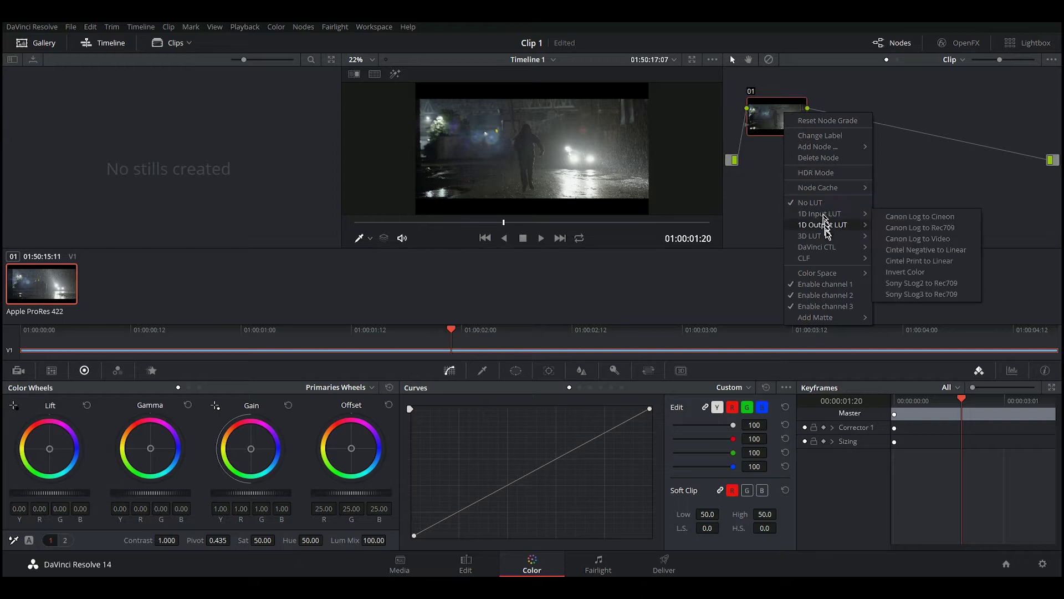
mouse_move(811, 236)
click(904, 191)
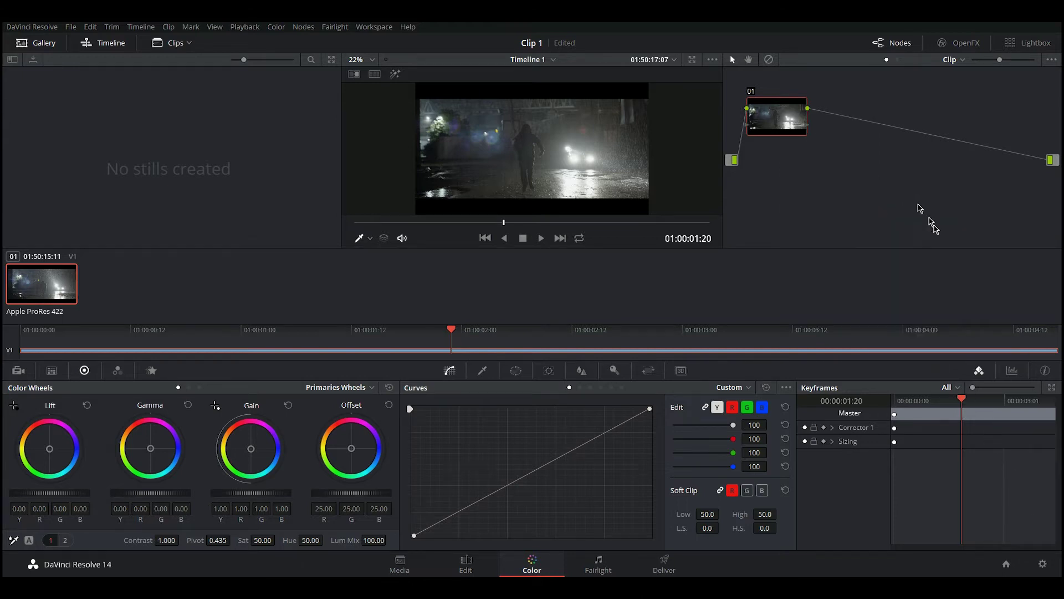
Open Resolve's LUT folder from Project Settings and move its Explorer window to the right
click(1042, 565)
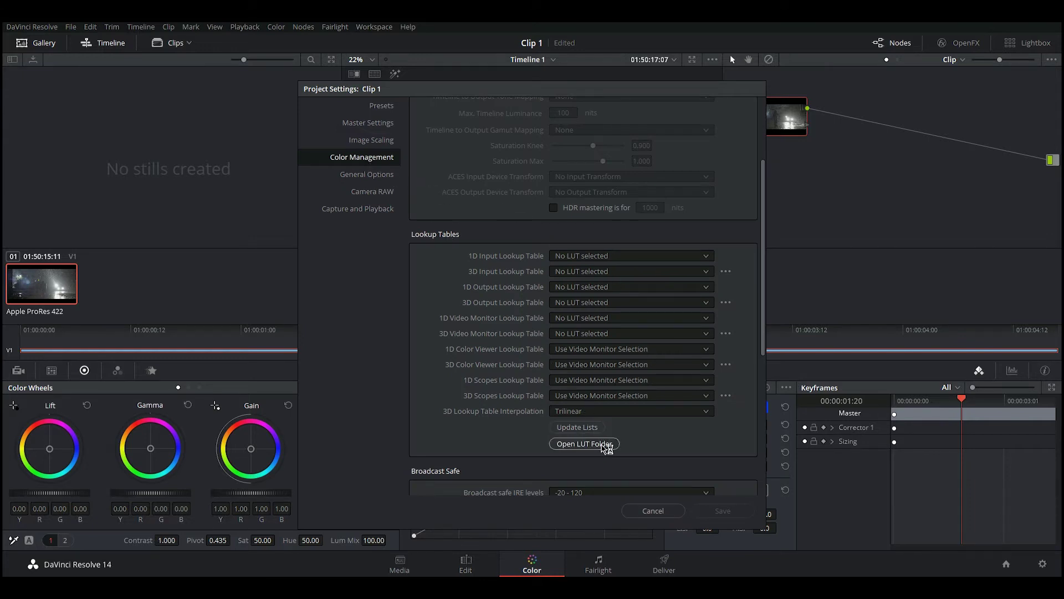
click(604, 449)
drag(295, 21, 839, 82)
Paste the Cinematica - LUTs - The Preset Factory folder into the LUT folder and close that window
key(alt+Tab)
key(alt+Tab)
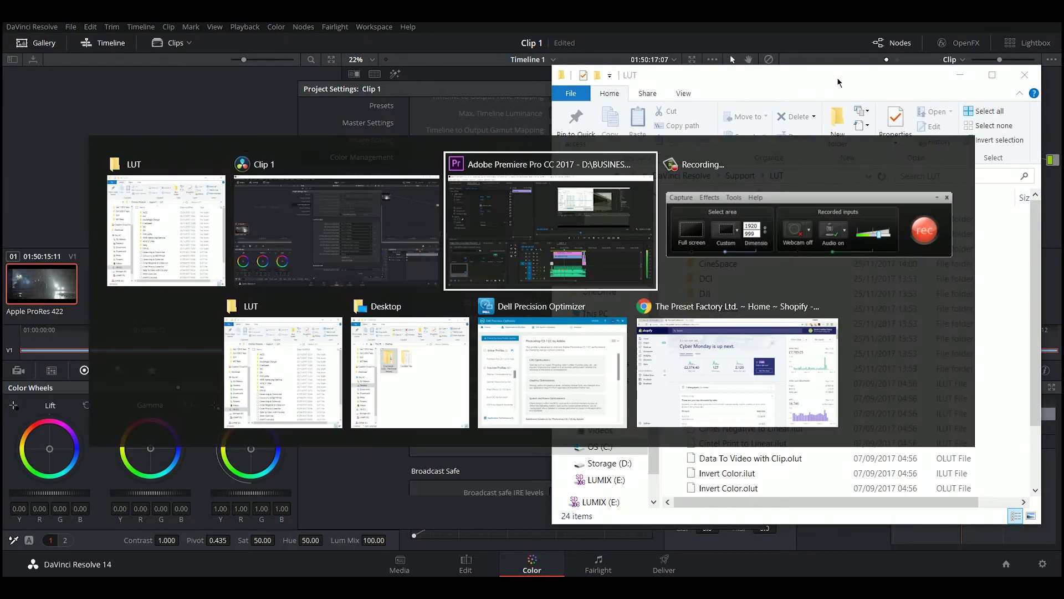
key(Tab)
key(Tab)
key(Tab)
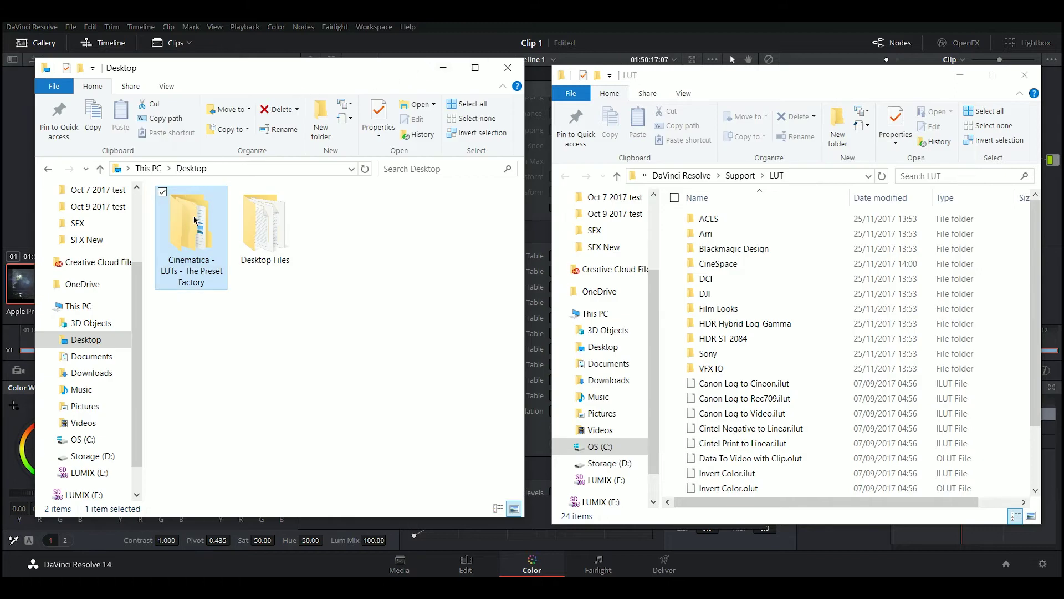
click(671, 382)
scroll(672, 381, down, 2)
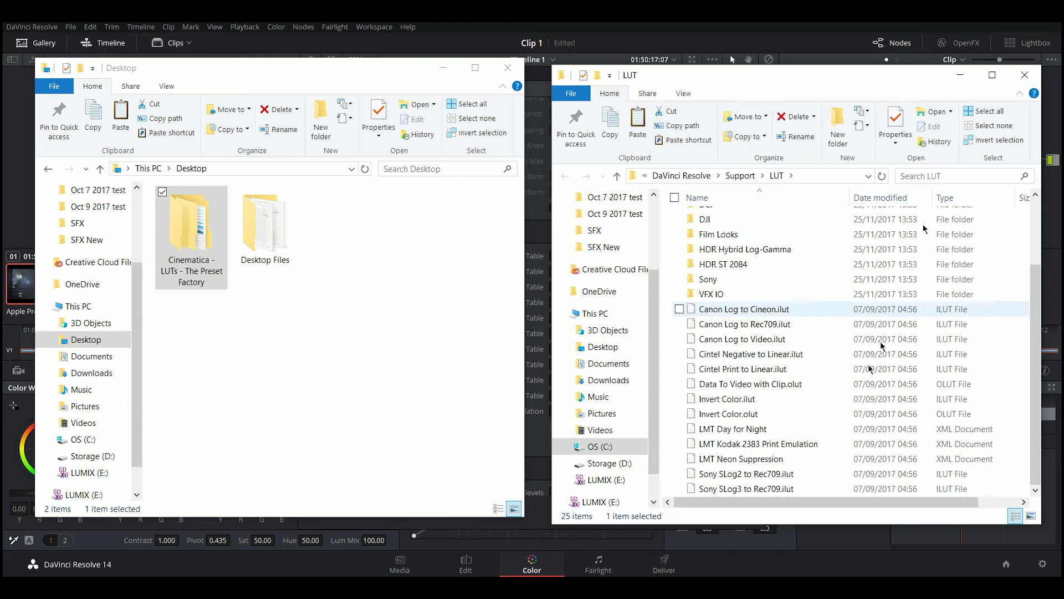
key(ctrl+v)
click(1025, 74)
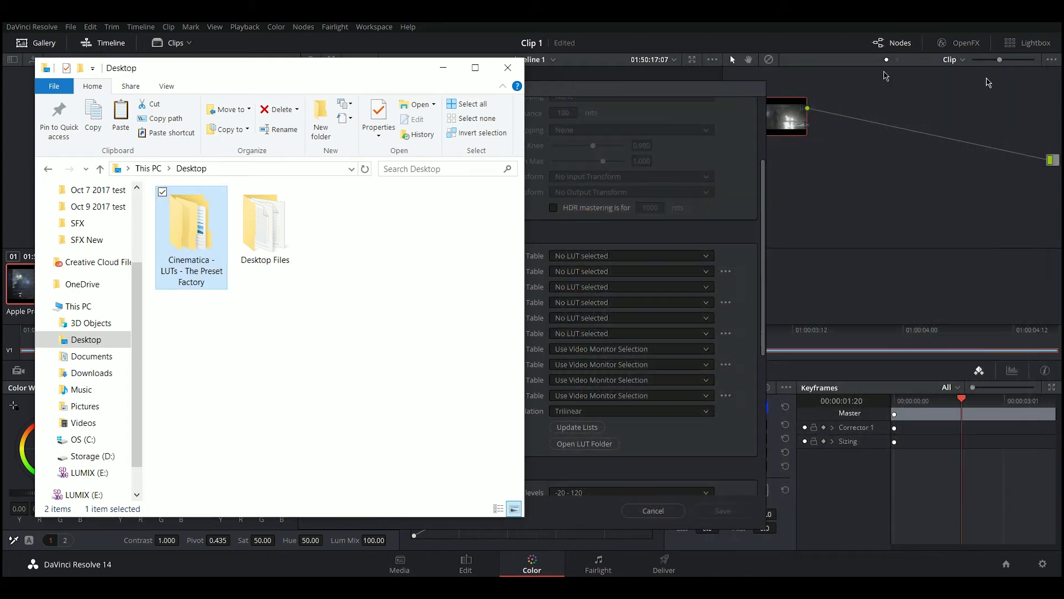
Close the Desktop folder window and save the project settings
click(506, 68)
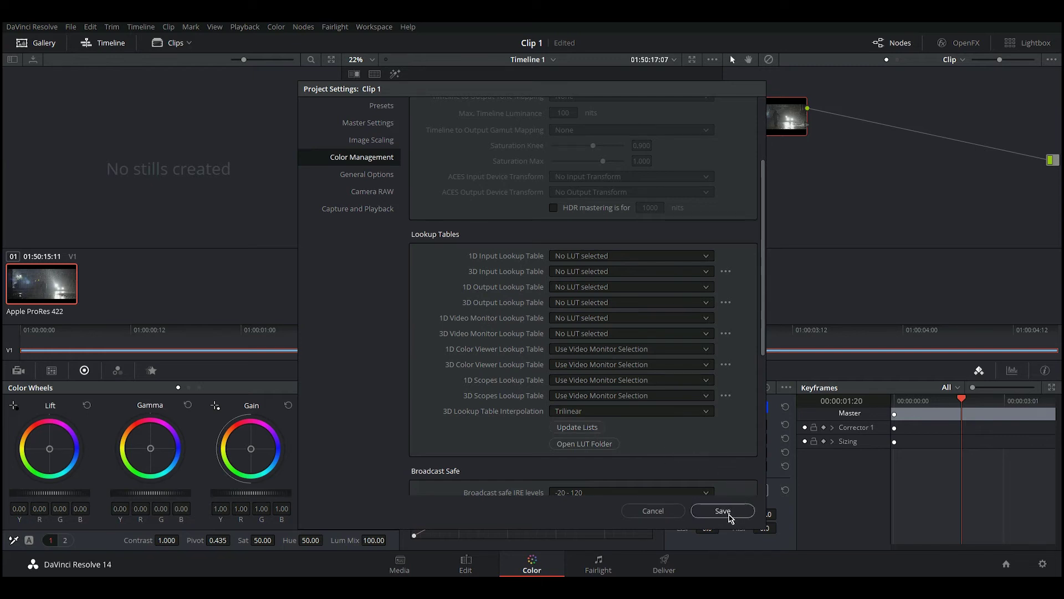
click(723, 511)
Apply a Cinematica Rec709 cube LUT to node 01 from its 3D LUT menu
right_click(784, 144)
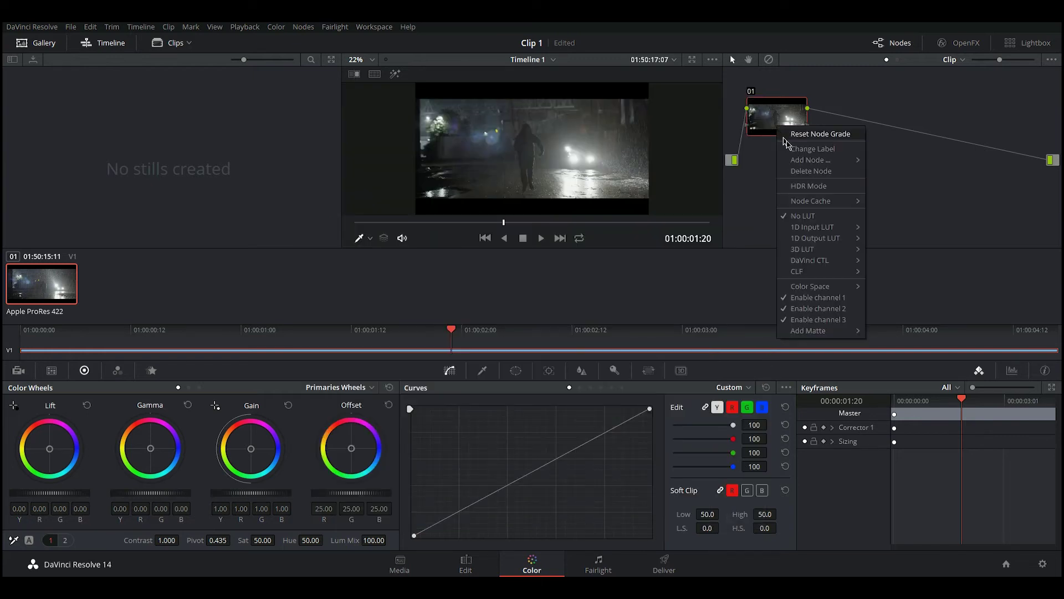
mouse_move(802, 248)
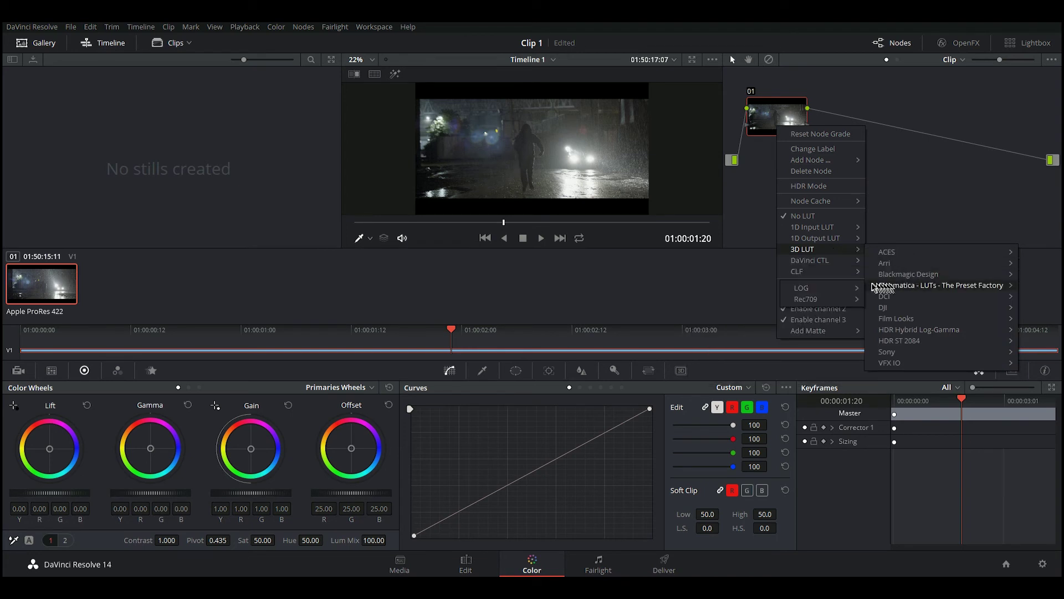
mouse_move(941, 296)
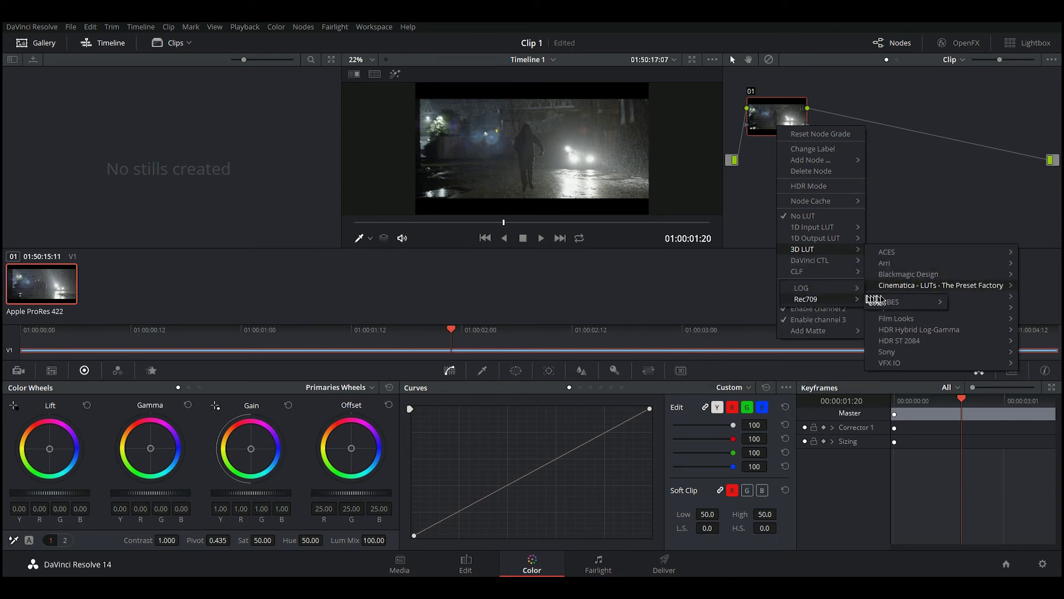
mouse_move(906, 301)
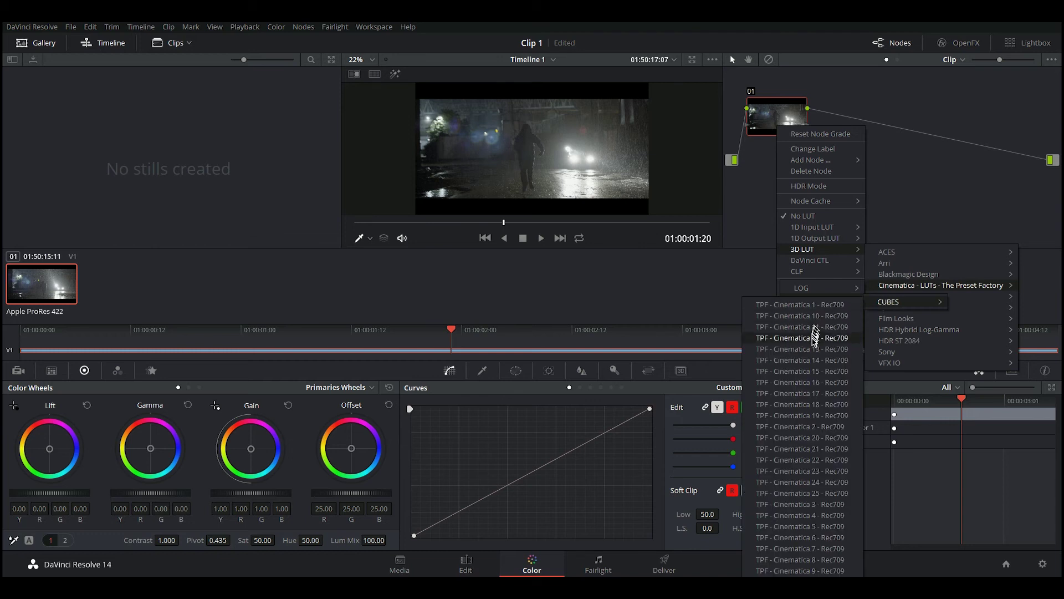
click(815, 338)
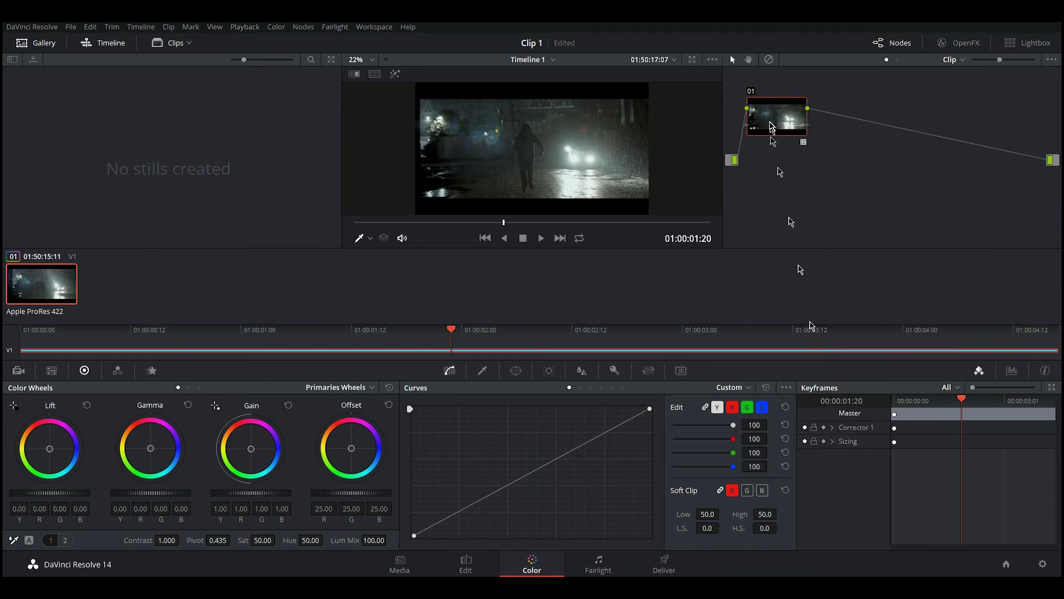
Nudge node 01 slightly right and reopen its menu to check the Cinematica LUT
drag(771, 126, 791, 125)
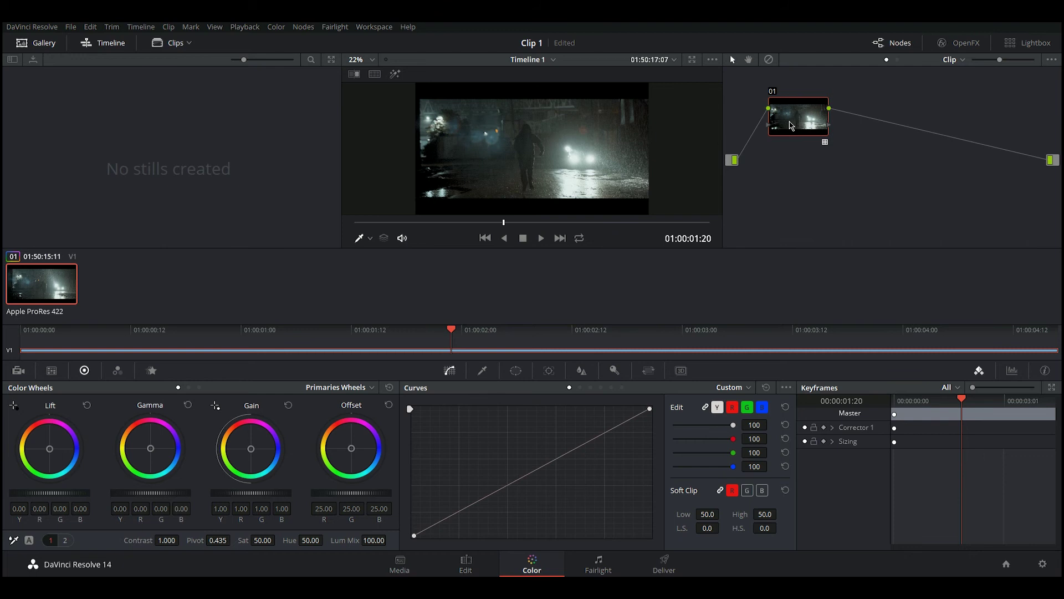
right_click(790, 125)
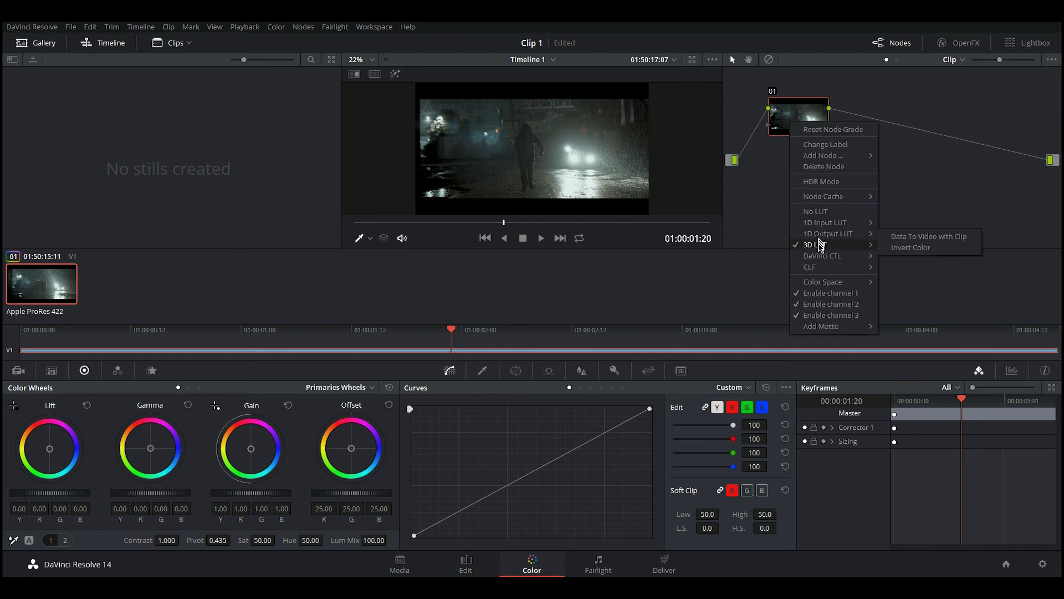